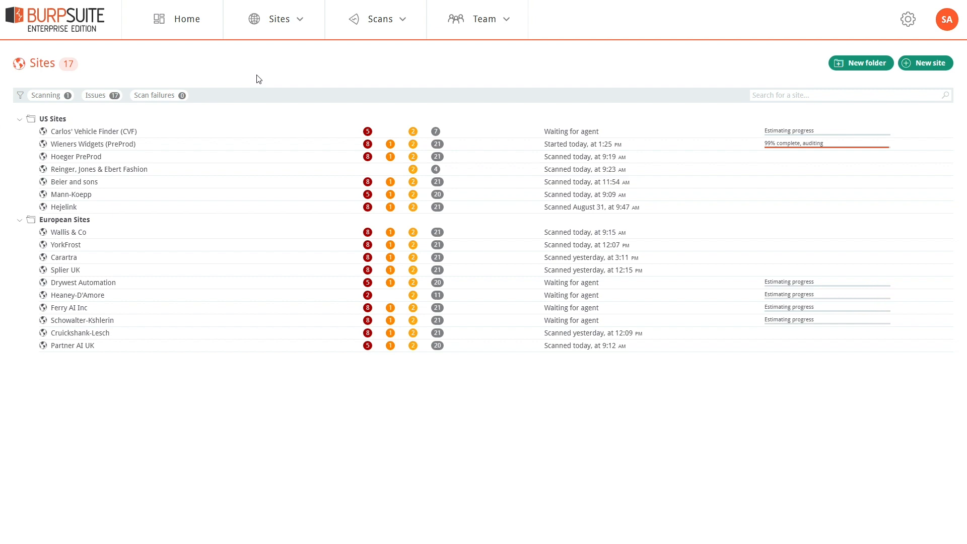
Filter the site list to sites being scanned, clear that filter, and search the sites for "carlos".
left_click(56, 99)
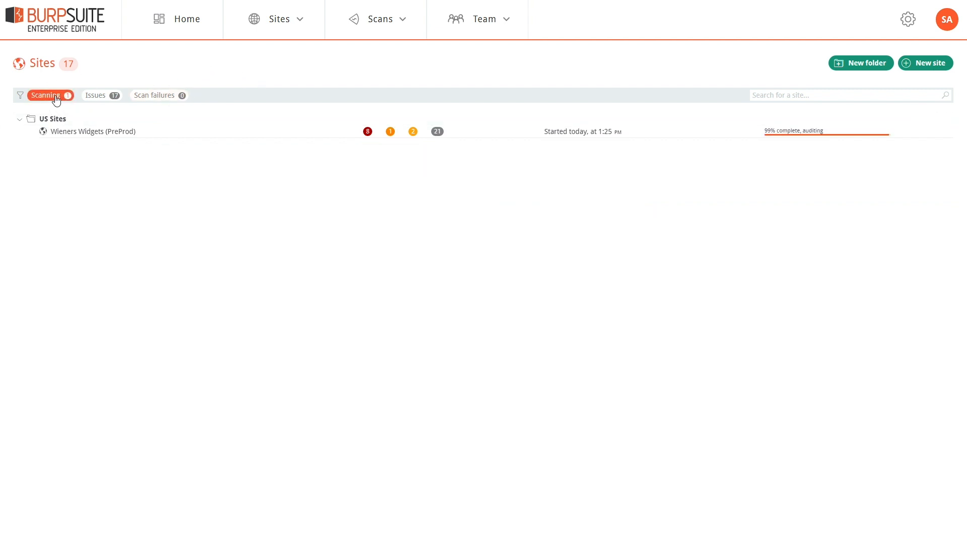
left_click(56, 99)
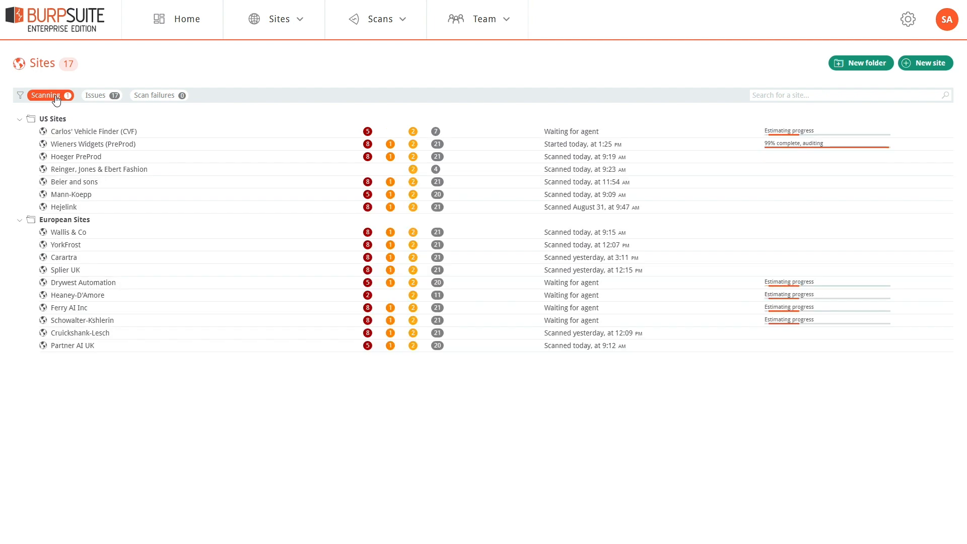
left_click(856, 95)
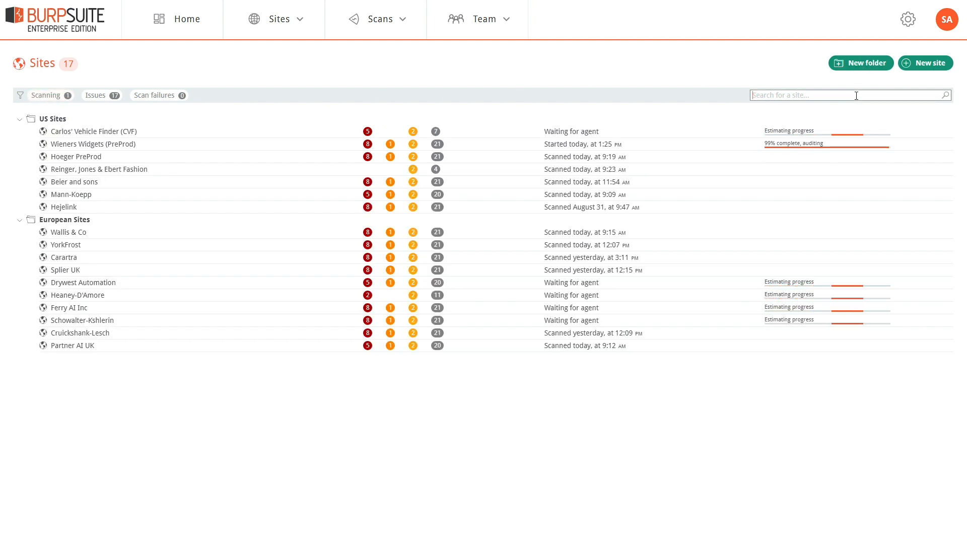
type("carlos")
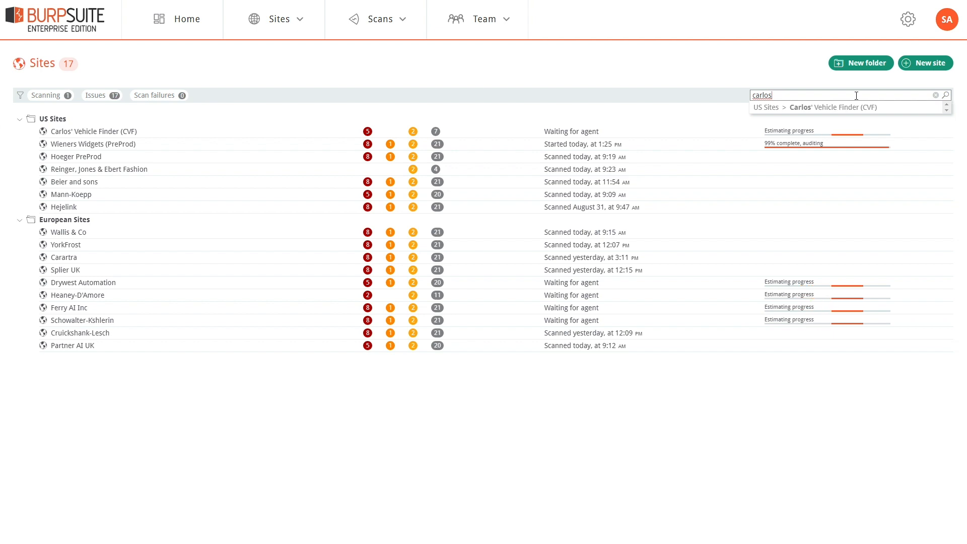
left_click(741, 79)
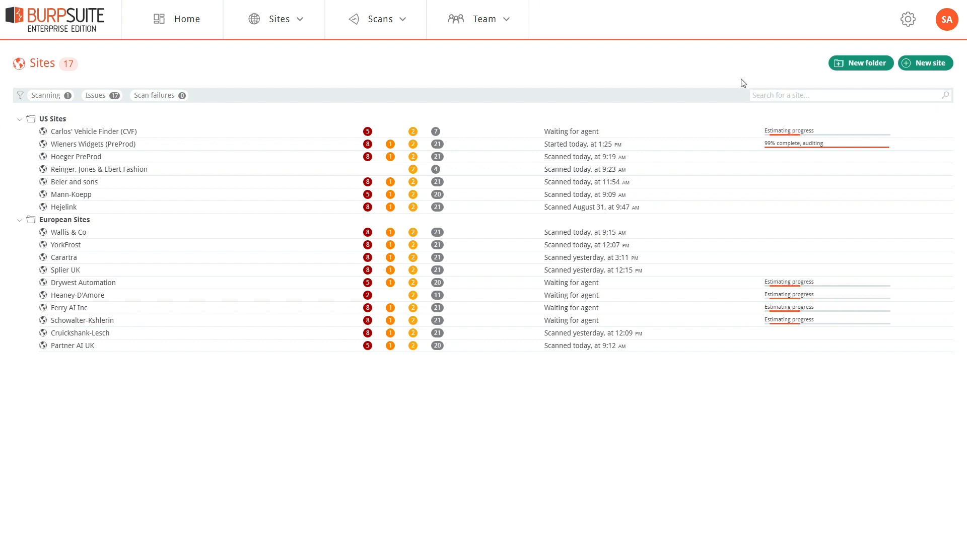
left_click(930, 64)
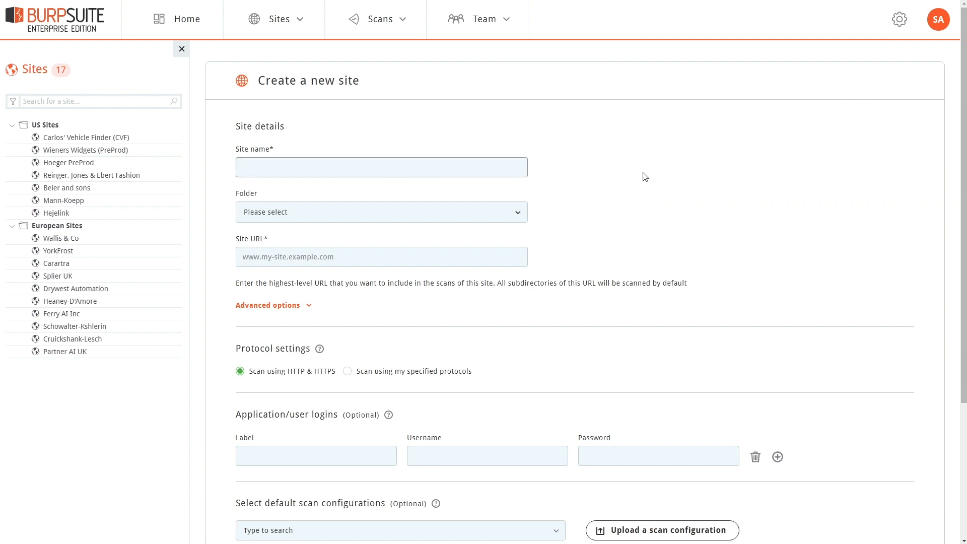
type("My web site")
left_click(456, 212)
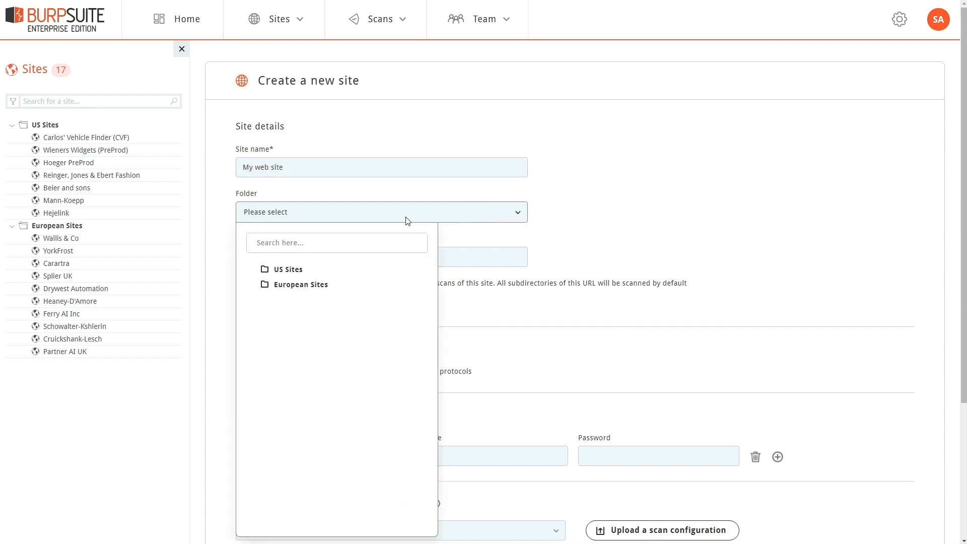
left_click(302, 271)
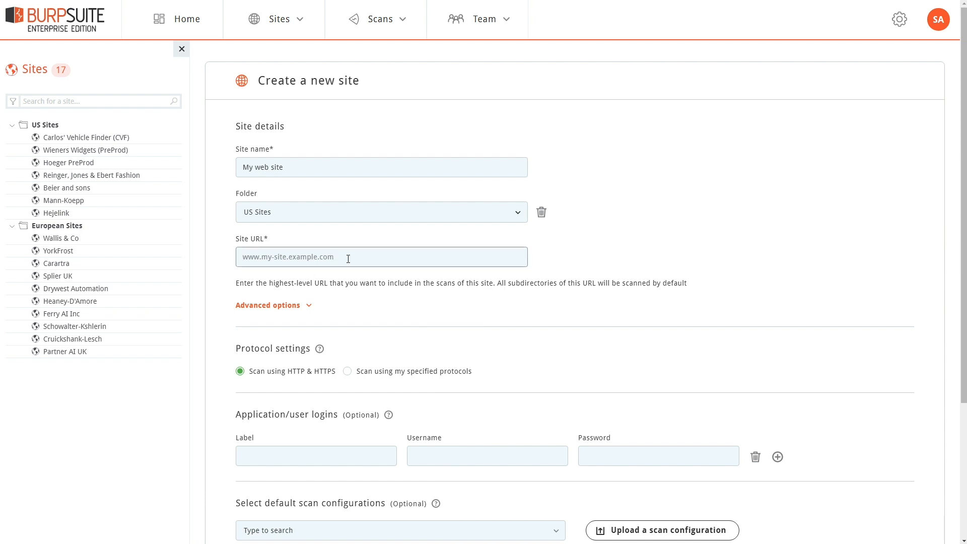
type("https://vulnerable-website.com")
Expand the new site's advanced options and review the include URLs, exclude URLs and protocol settings.
scroll(428, 301, "down", 3)
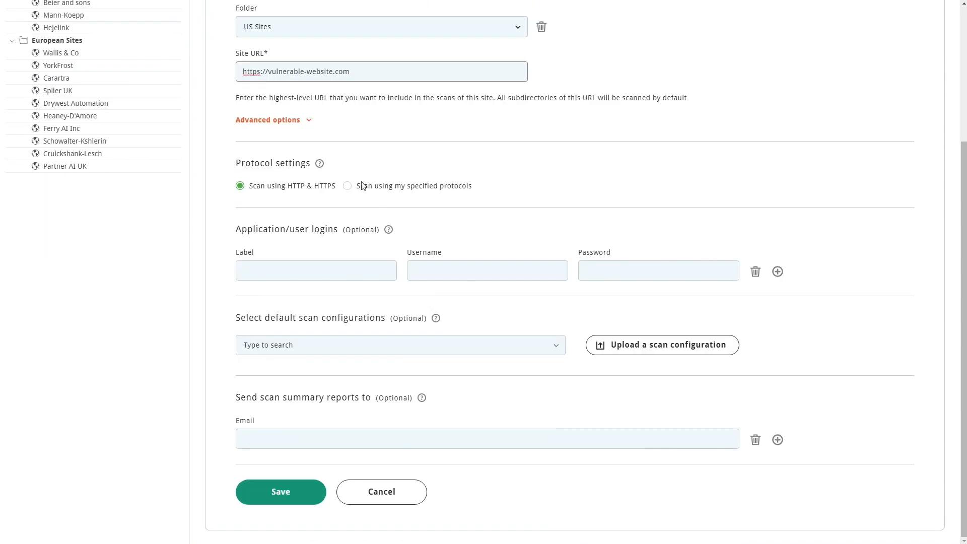
left_click(310, 122)
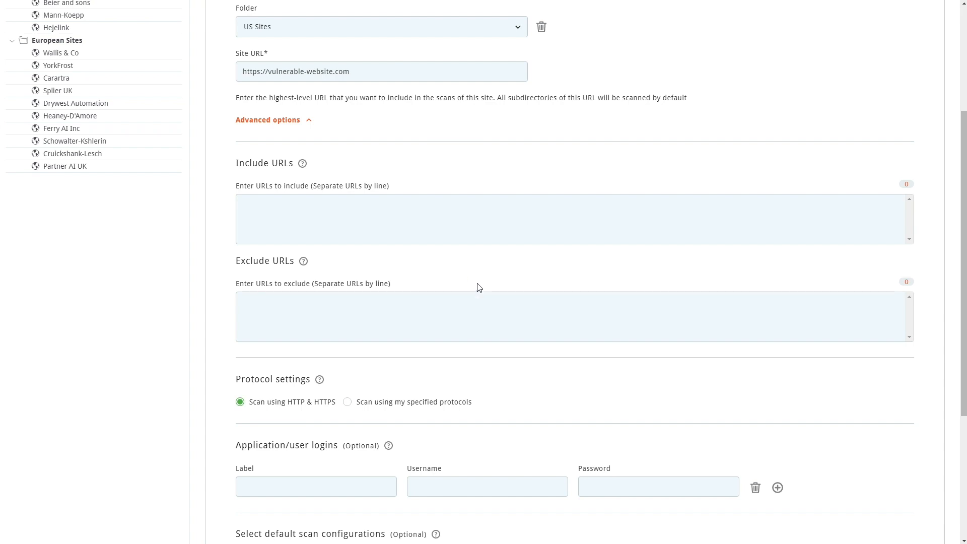
scroll(538, 341, "down", 4)
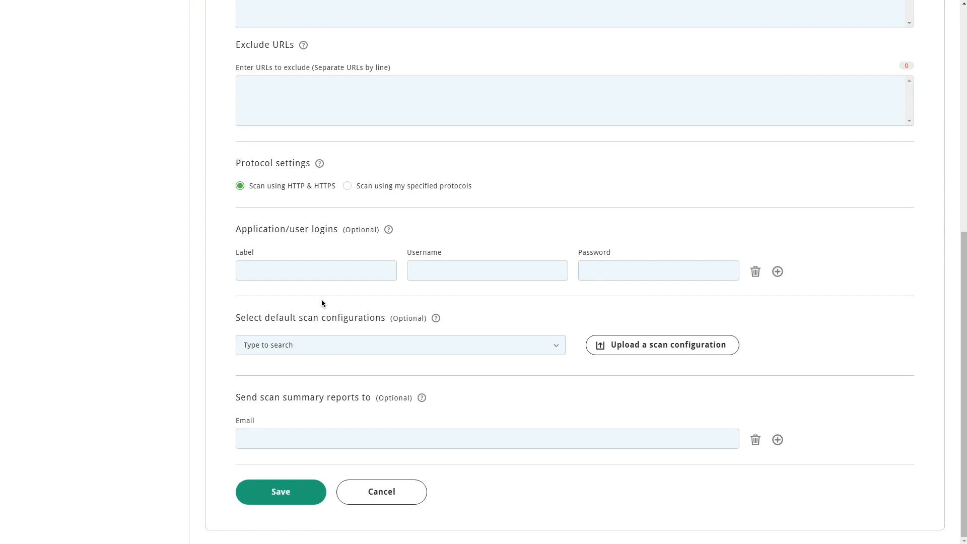
Fill in the first application login with the label "Test user", its username and the account password.
left_click(333, 276)
type("Test user")
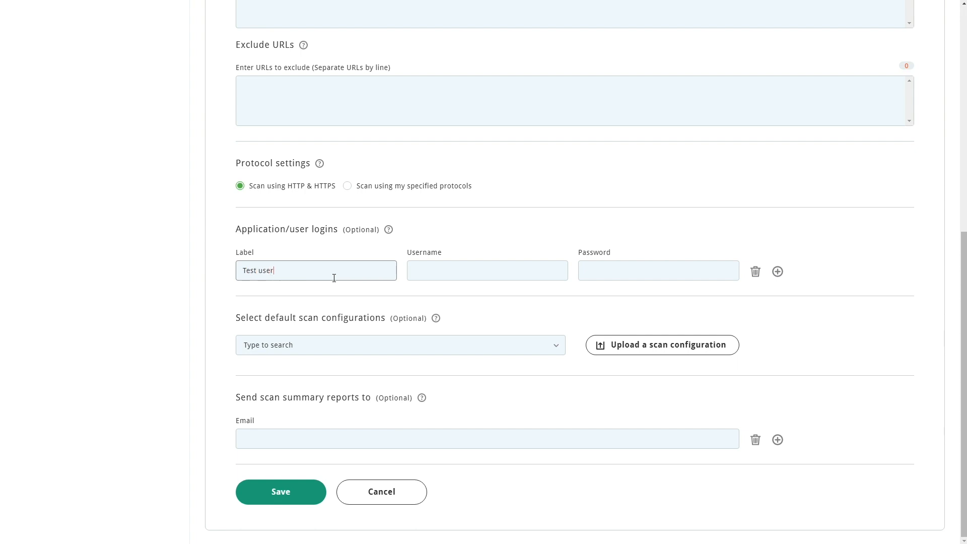
key("Tab")
type("Carlos")
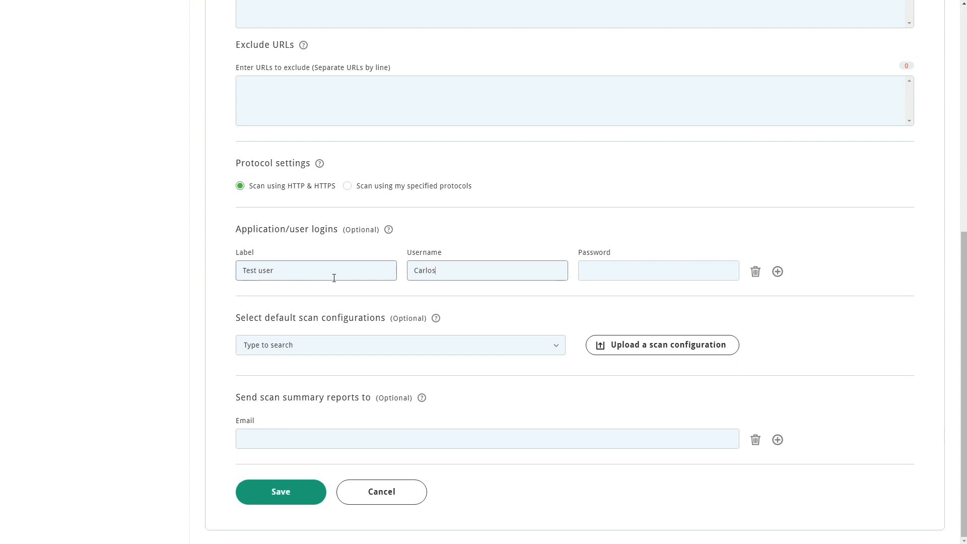
key("Tab")
type("•••••••")
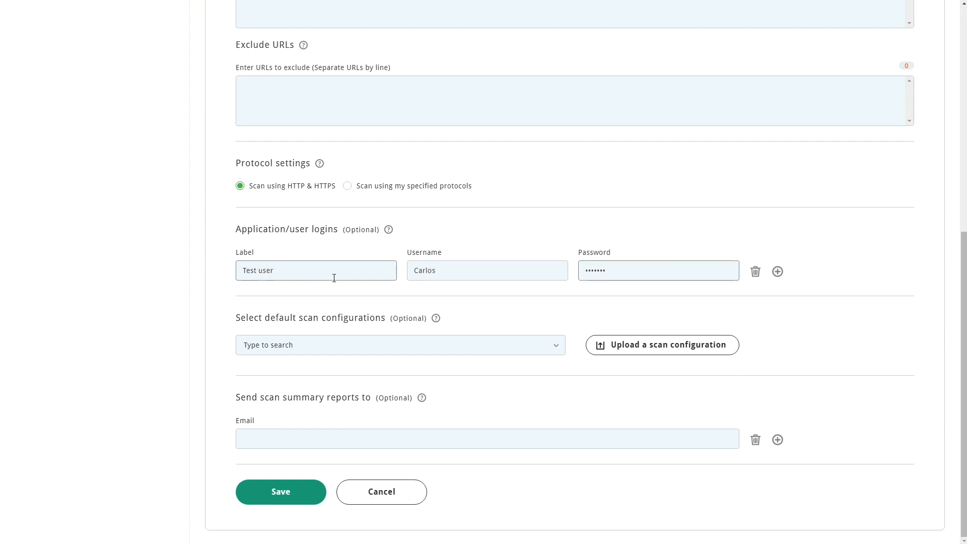
Add a second application login labelled "Manager" and enter its username and account password.
left_click(779, 272)
left_click(331, 321)
type("Manager")
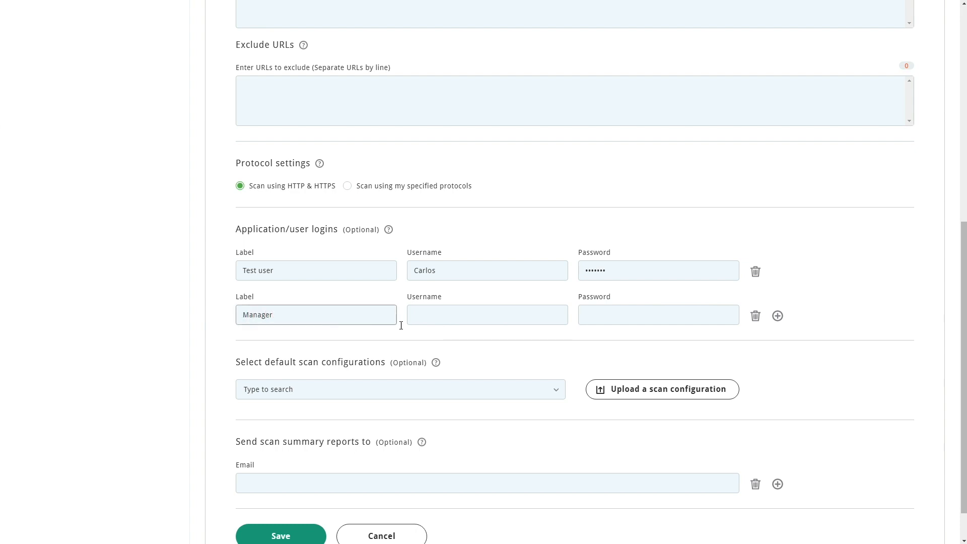
left_click(436, 314)
type("Wiener")
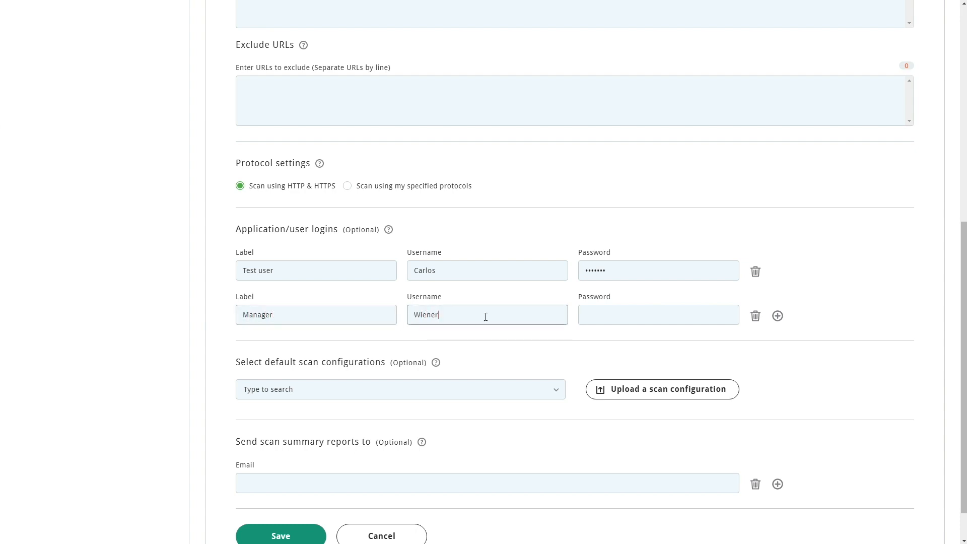
left_click(601, 315)
type("•••••••")
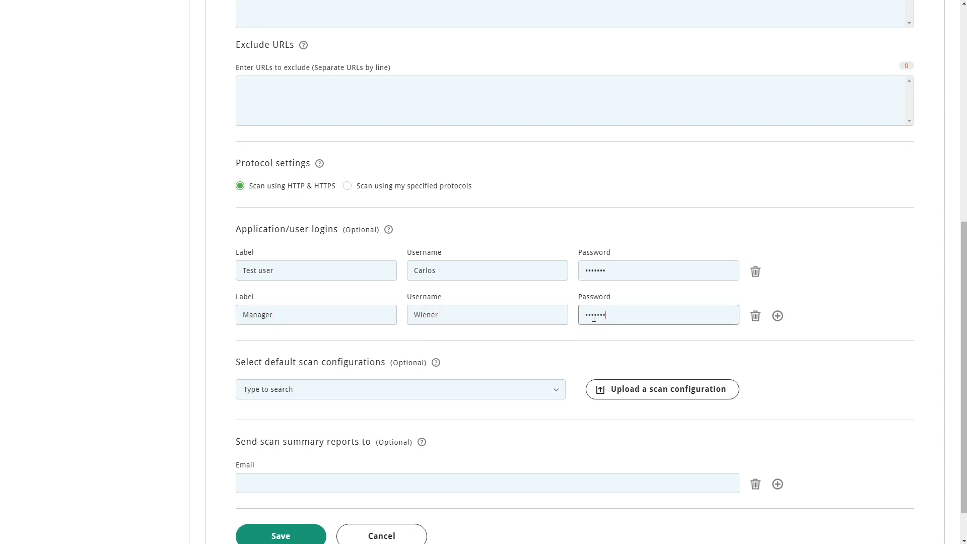
Browse the available default scan configurations for the new site without choosing one.
left_click(560, 396)
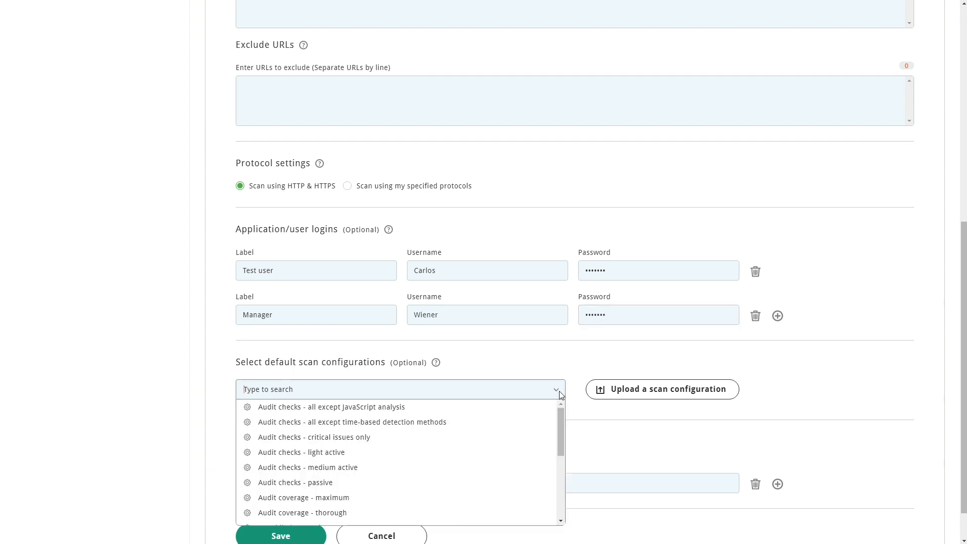
mouse_move(559, 437)
left_mouse_down()
mouse_move(561, 498)
mouse_move(561, 437)
left_mouse_up()
left_click(588, 417)
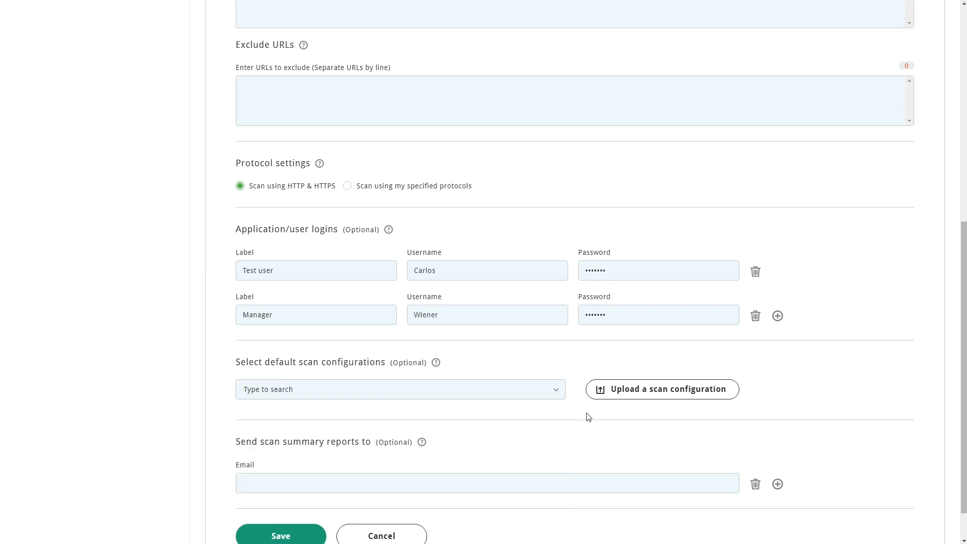
Save the new site without a scan summary report recipient.
scroll(589, 418, "down", 1)
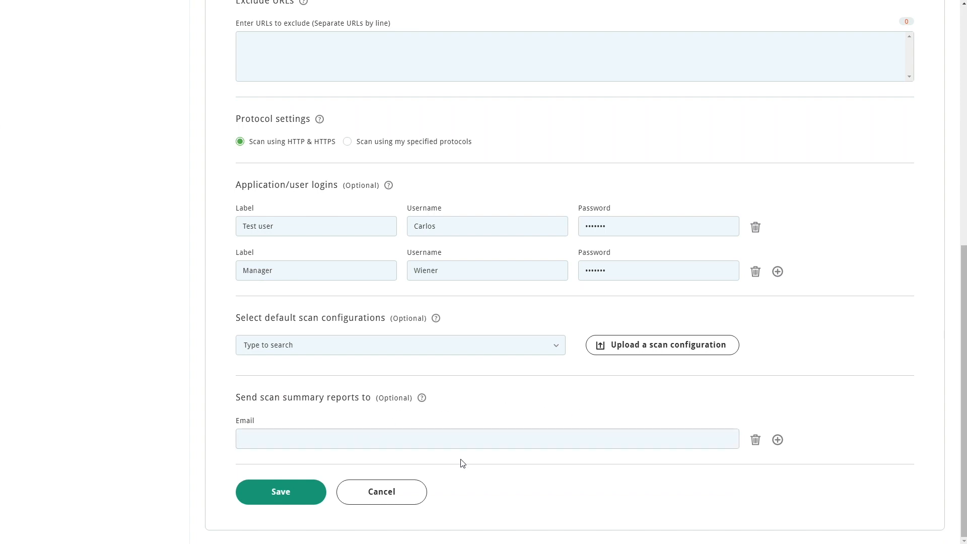
left_click(297, 503)
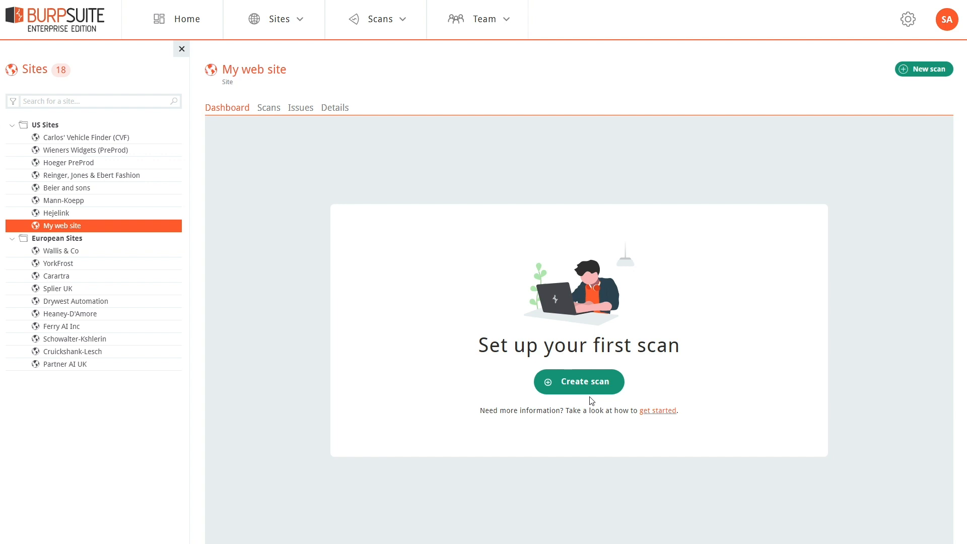
From the full site list, open Wieners Widgets (PreProd) and review its dashboard and scan history.
left_click(275, 18)
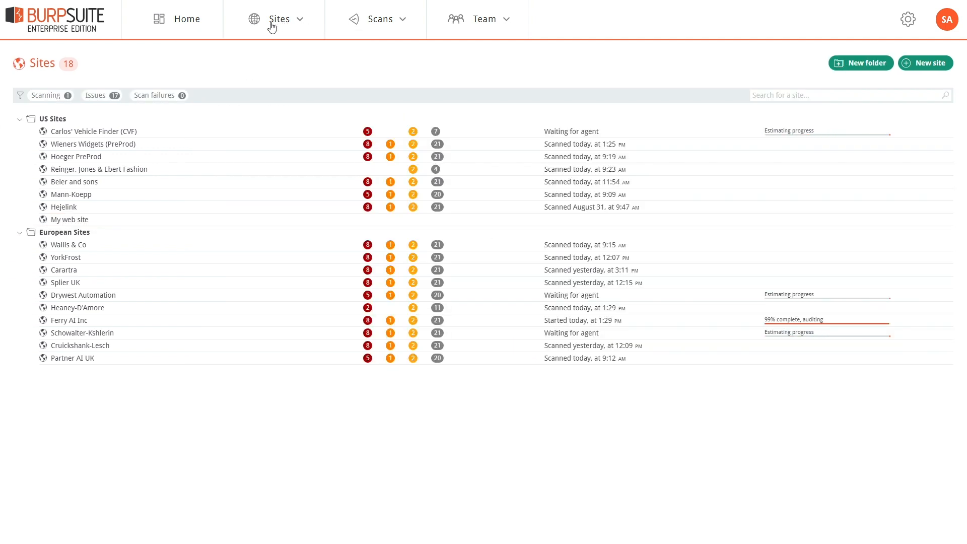
left_click(111, 145)
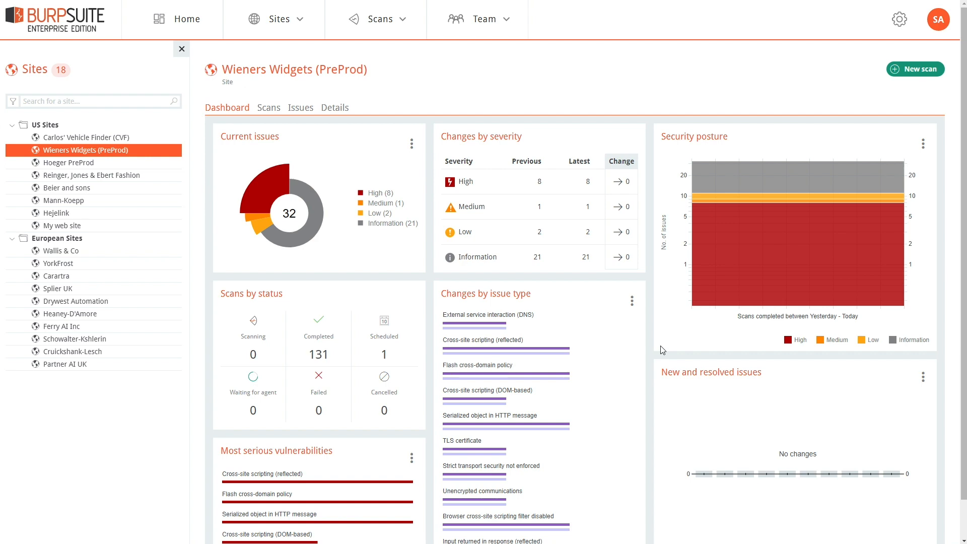
left_click(269, 108)
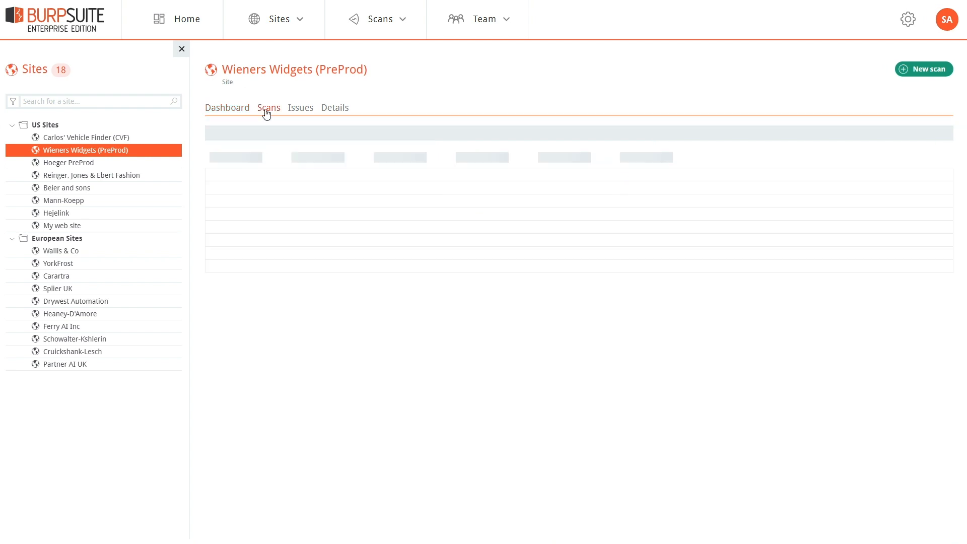
scroll(639, 254, "down", 2)
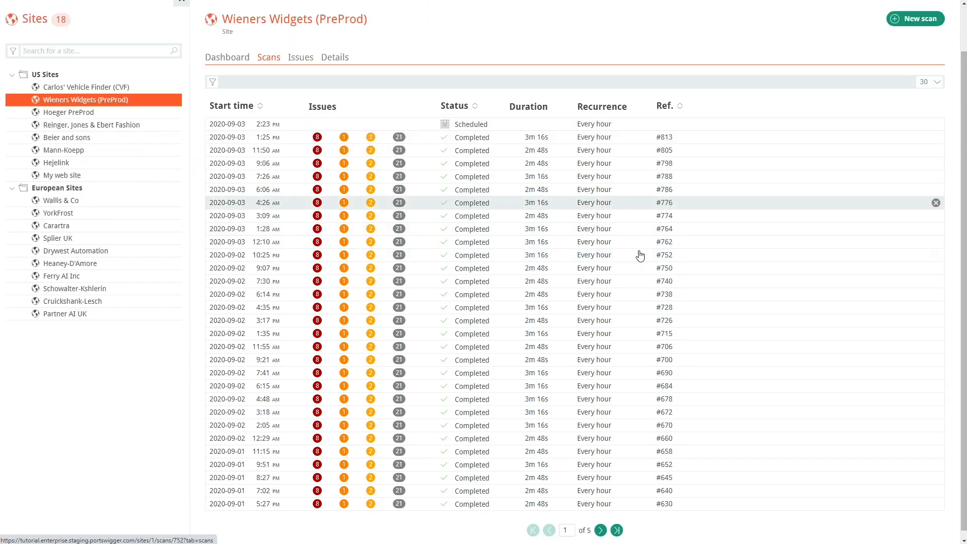
scroll(639, 256, "up", 2)
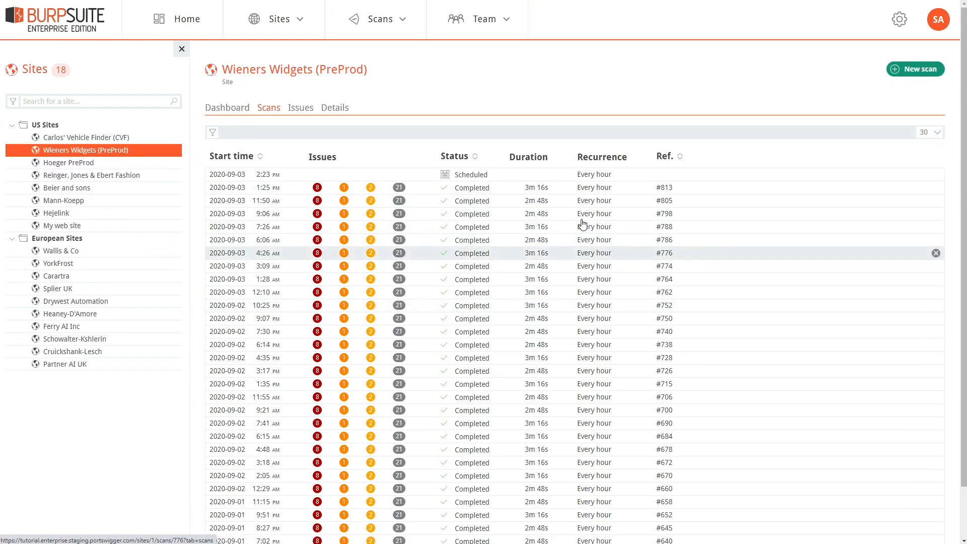
left_click(300, 107)
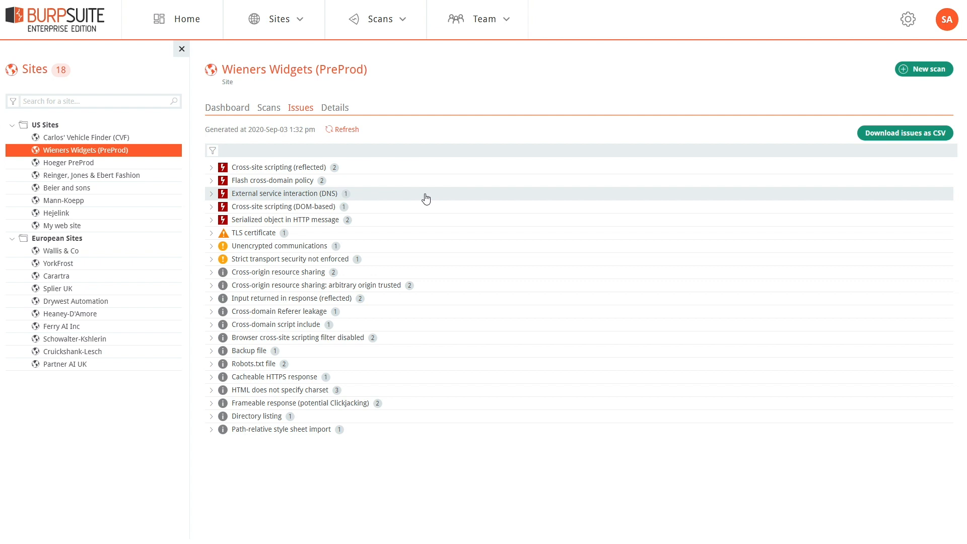
left_click(211, 169)
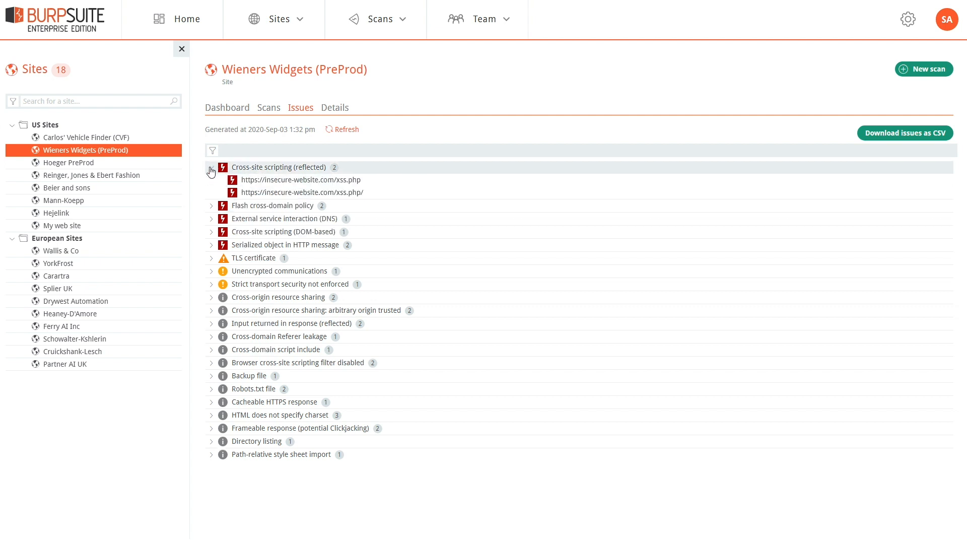
left_click(270, 180)
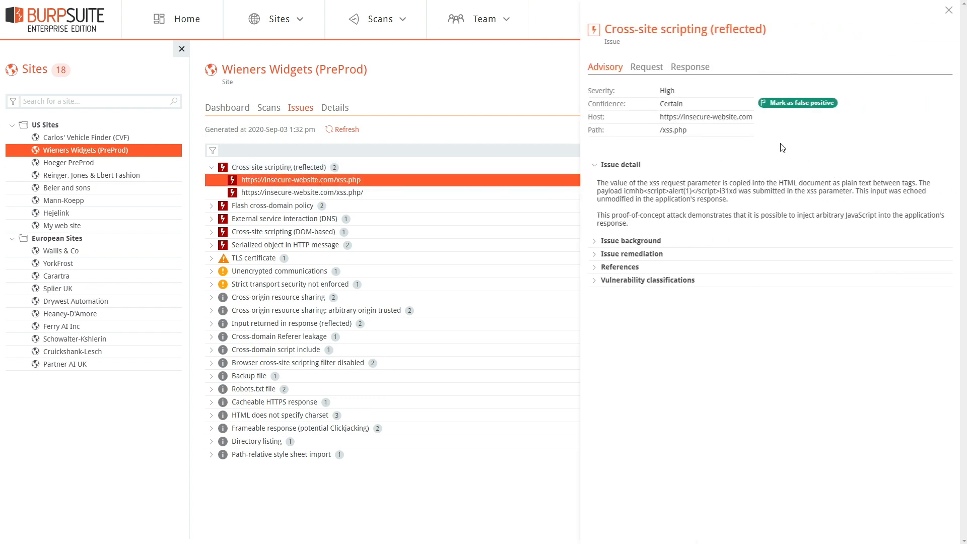
left_click(949, 11)
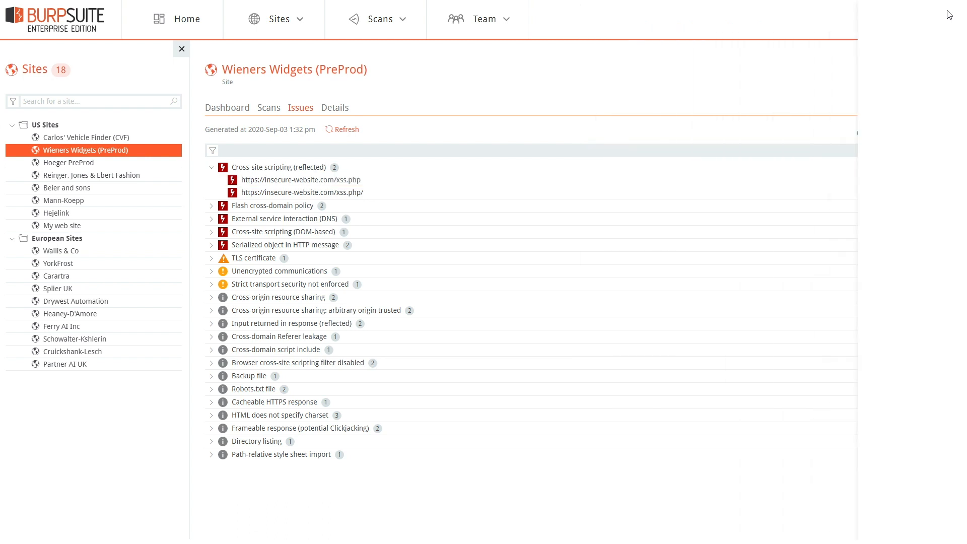
Review the Wieners Widgets (PreProd) site details and its editable settings, leaving the edit form without saving.
left_click(335, 108)
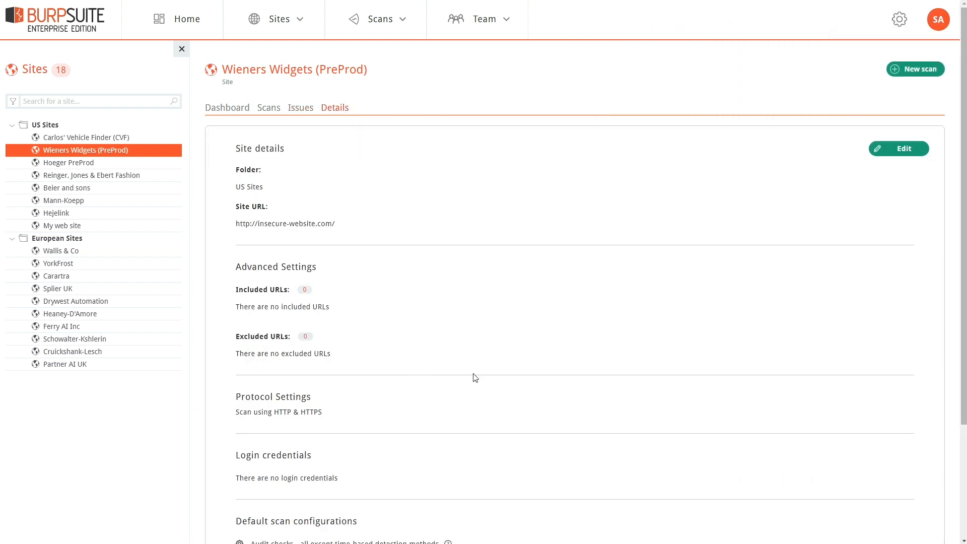
scroll(683, 293, "down", 3)
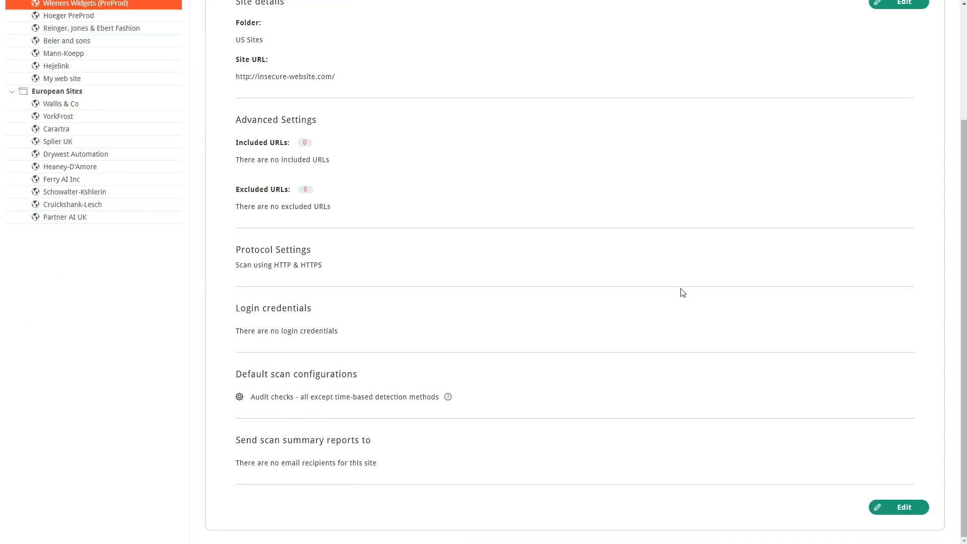
scroll(682, 293, "up", 3)
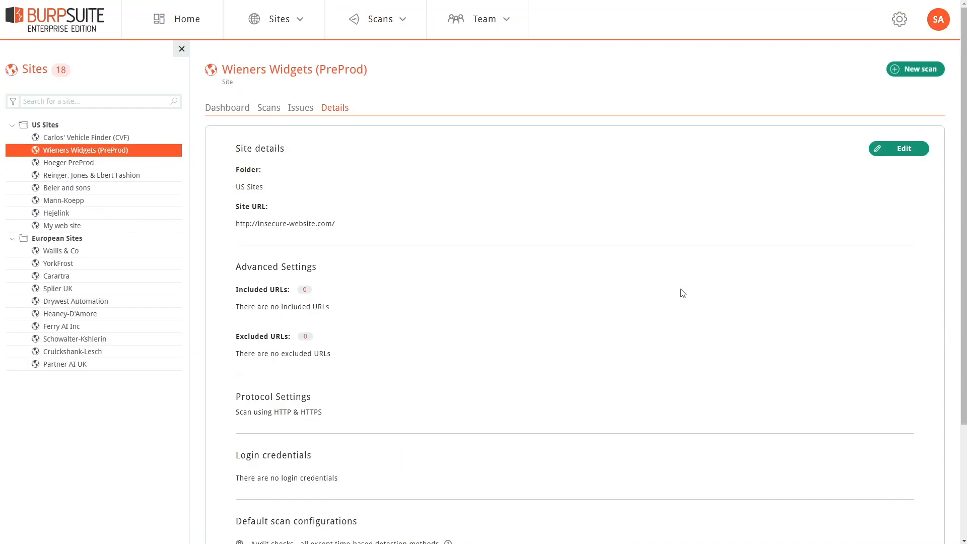
left_click(906, 150)
scroll(890, 304, "down", 5)
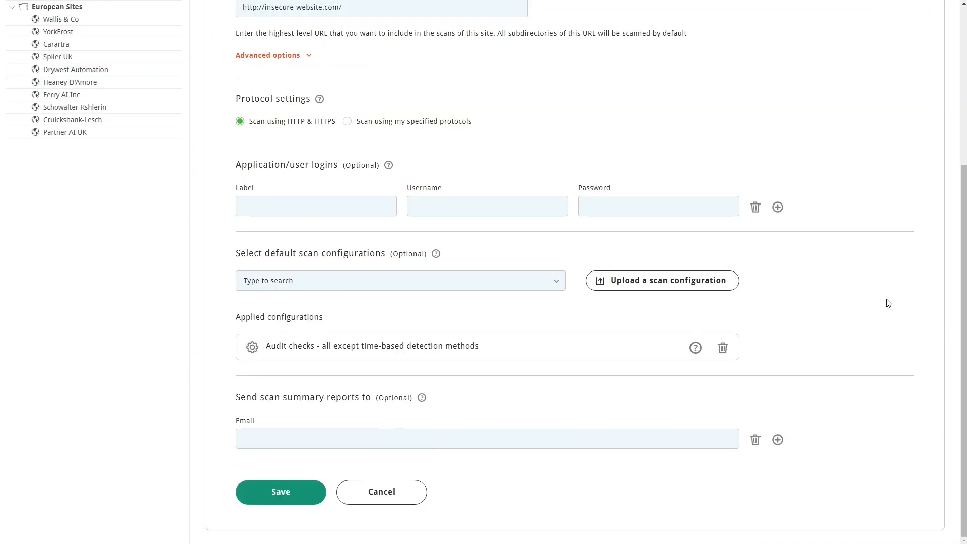
left_click(405, 498)
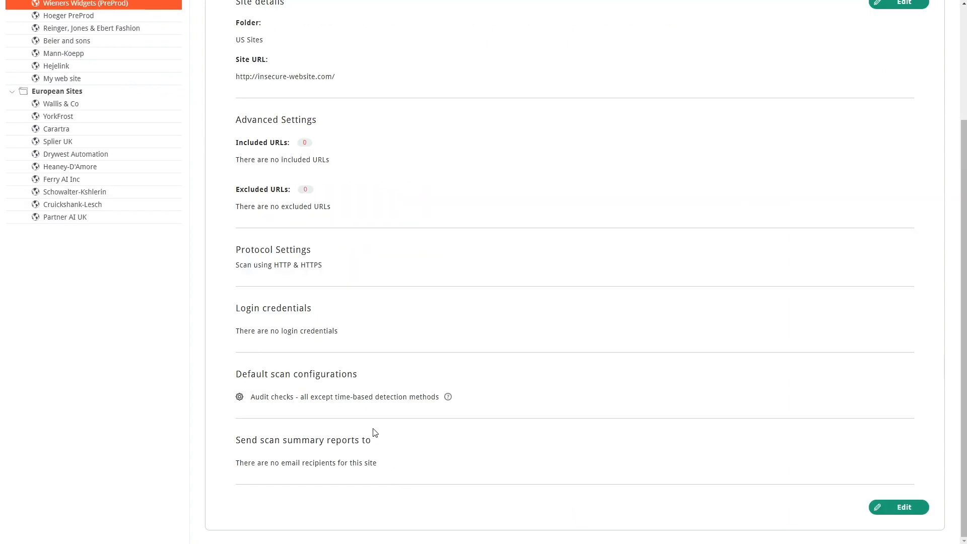
Open the US Sites folder and examine its dashboard of issues, vulnerable sites and scans.
scroll(201, 178, "up", 2)
scroll(201, 178, "up", 1)
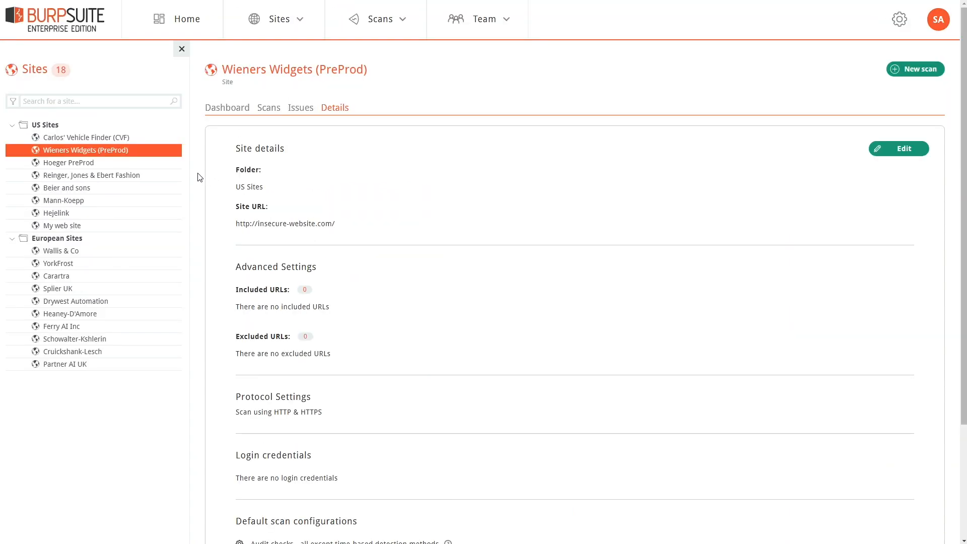
left_click(44, 126)
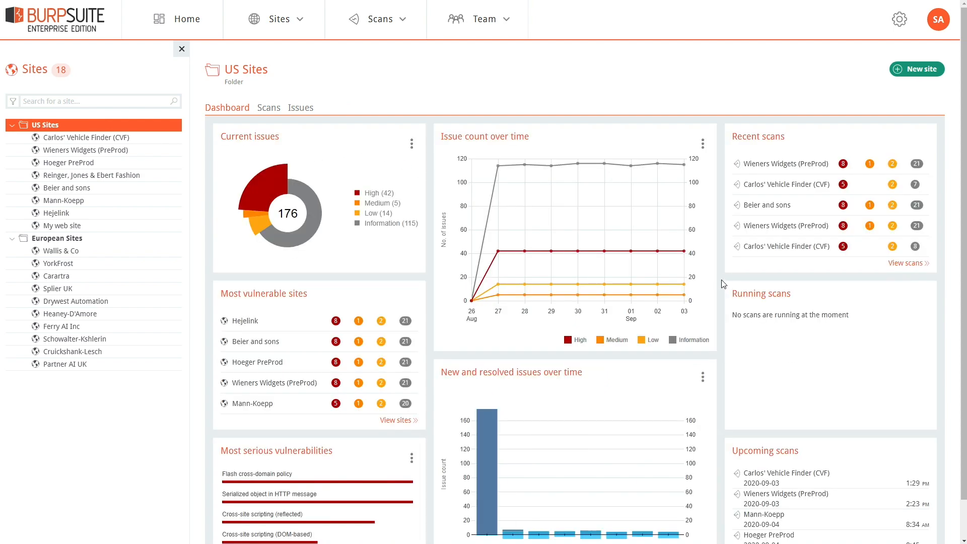
scroll(724, 285, "down", 1)
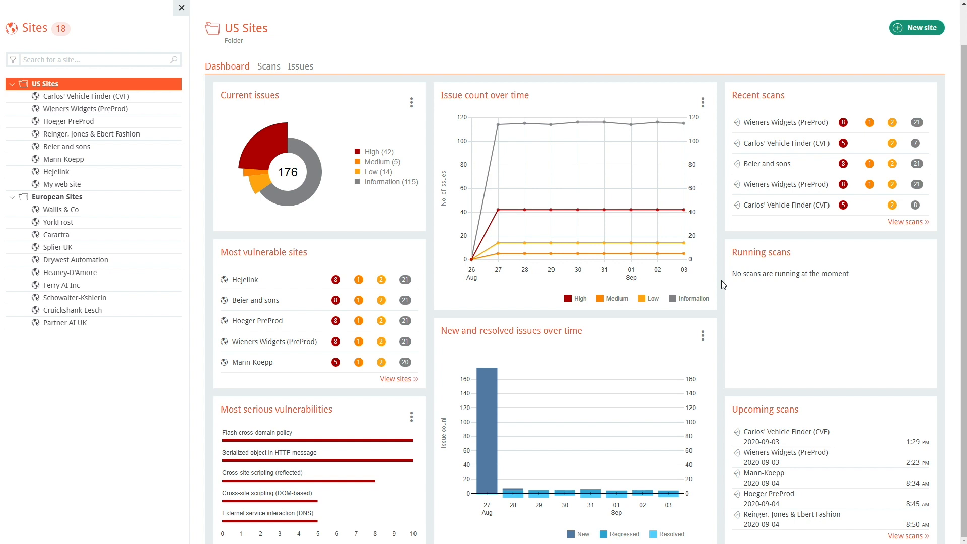